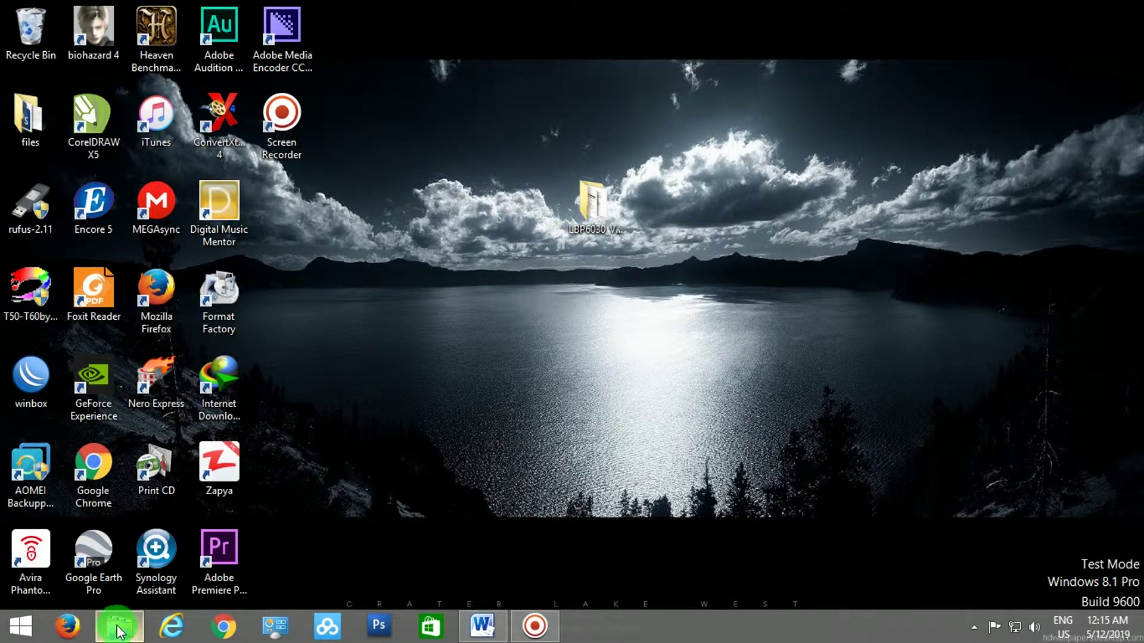
- View This PC's system properties to confirm 64-bit Windows 8.1 Pro, then close them
click(119, 630)
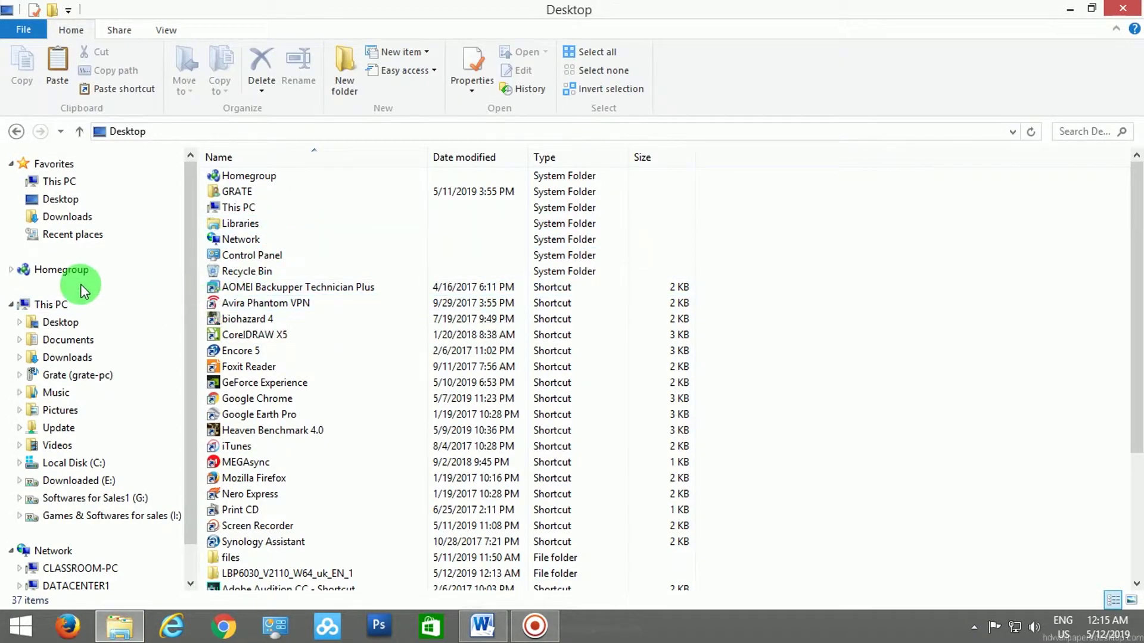
click(60, 317)
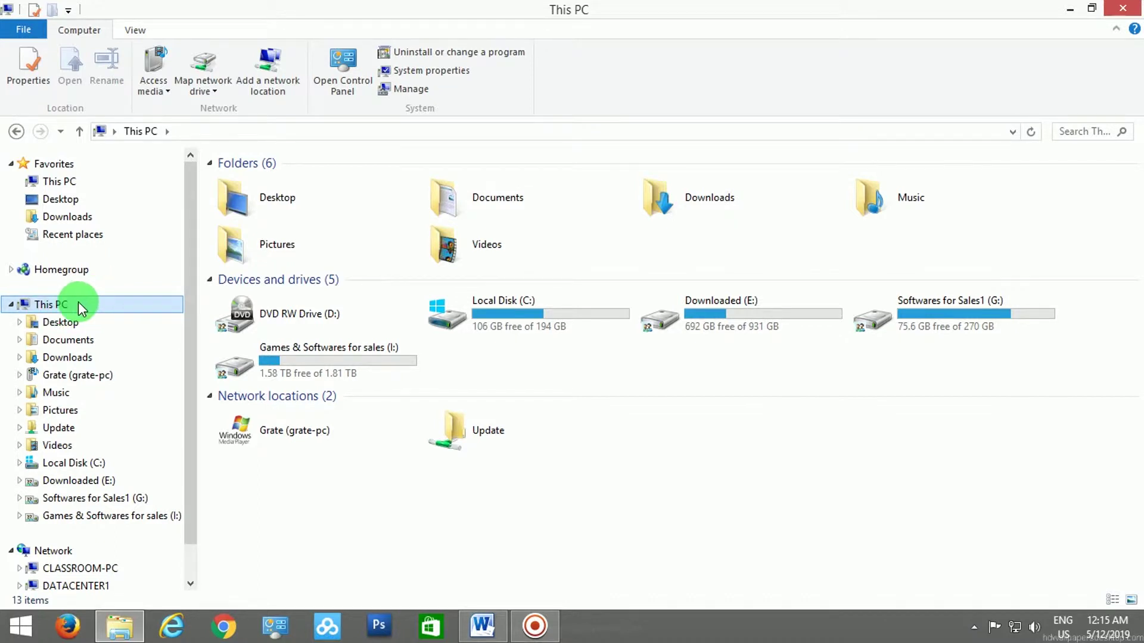
right_click(78, 304)
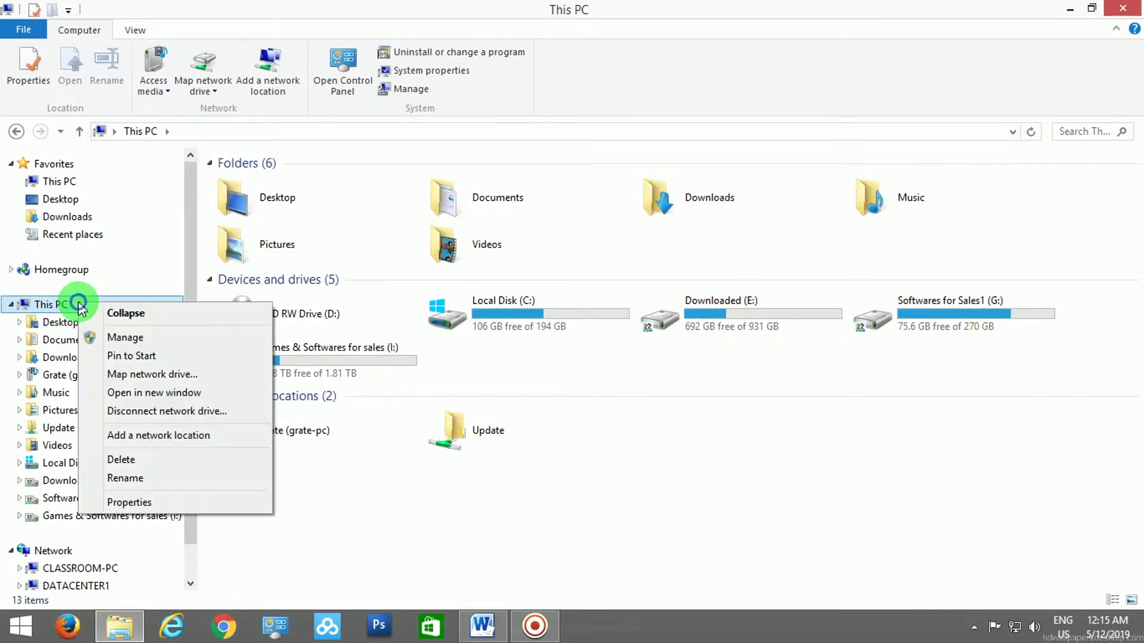
click(130, 502)
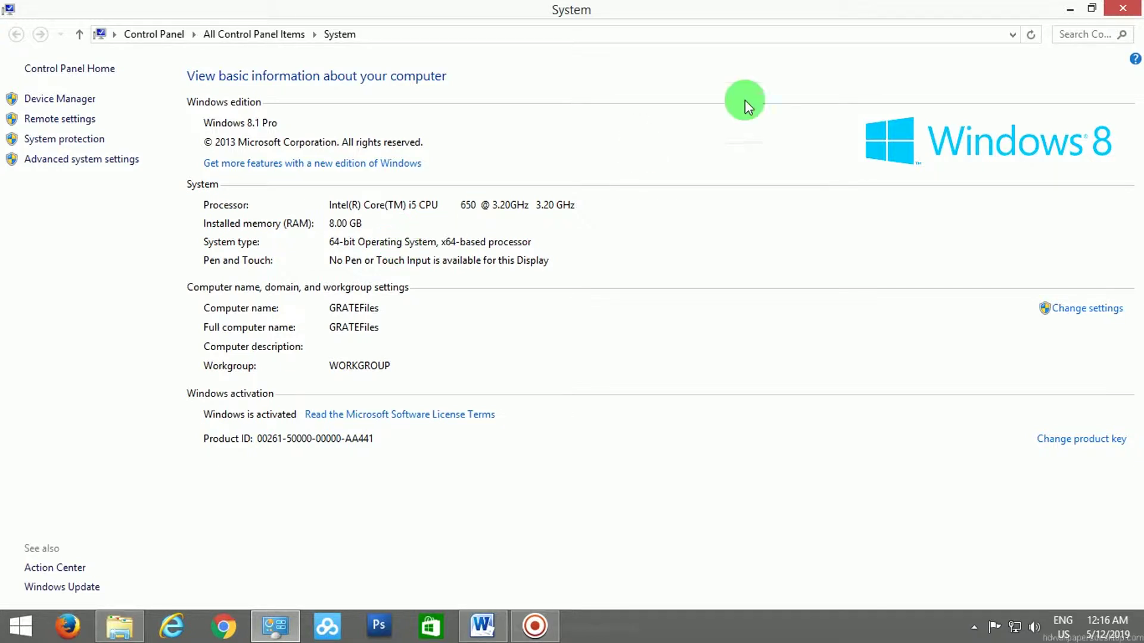
click(1124, 10)
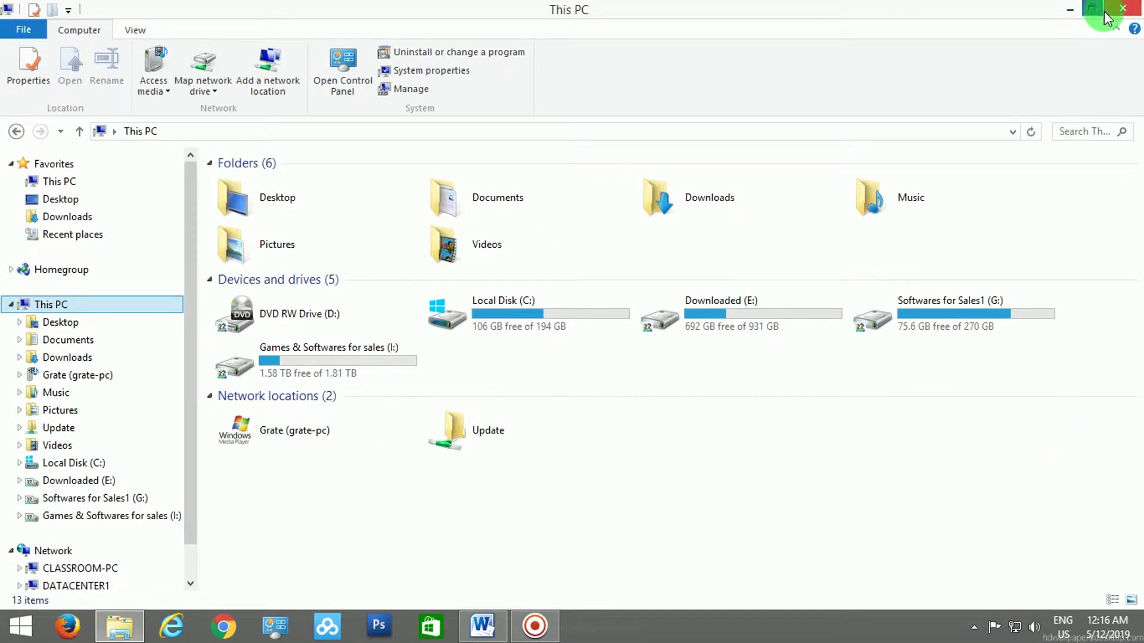
- Browse the LBP6030 driver folder through UFRII > uk_eng > x64 to the Setup installer
click(1116, 9)
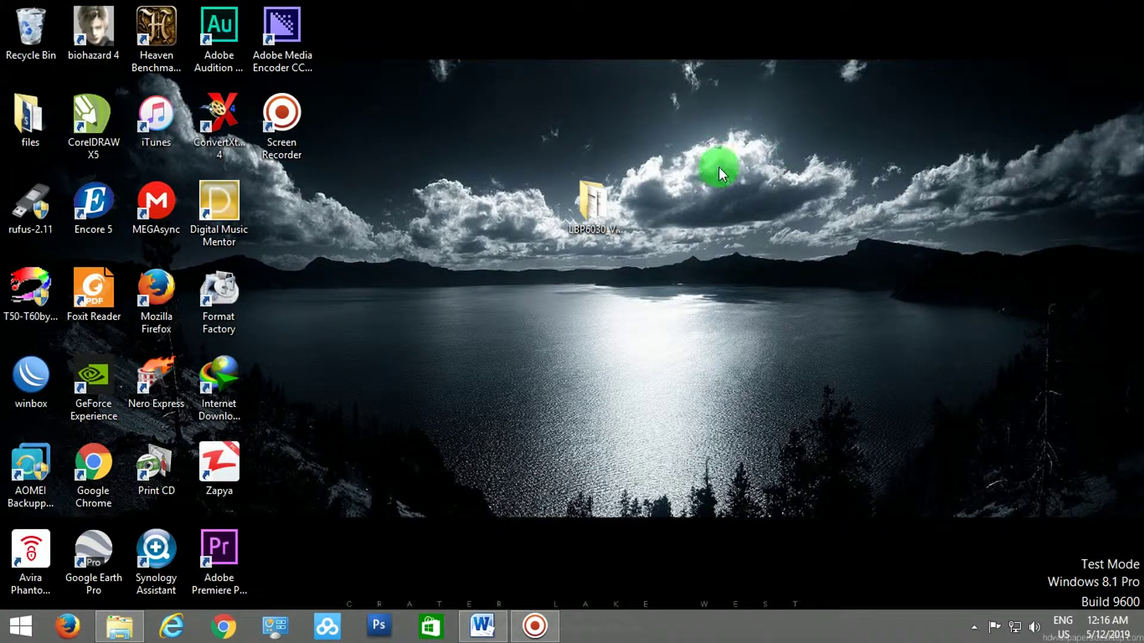
drag(559, 185, 552, 146)
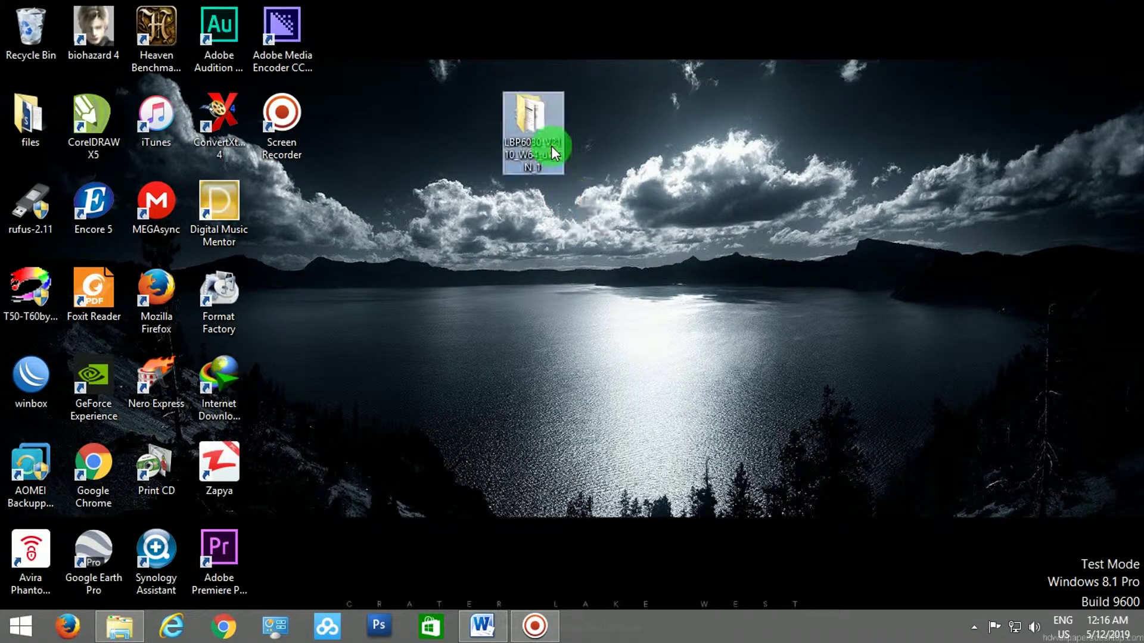
double_click(544, 129)
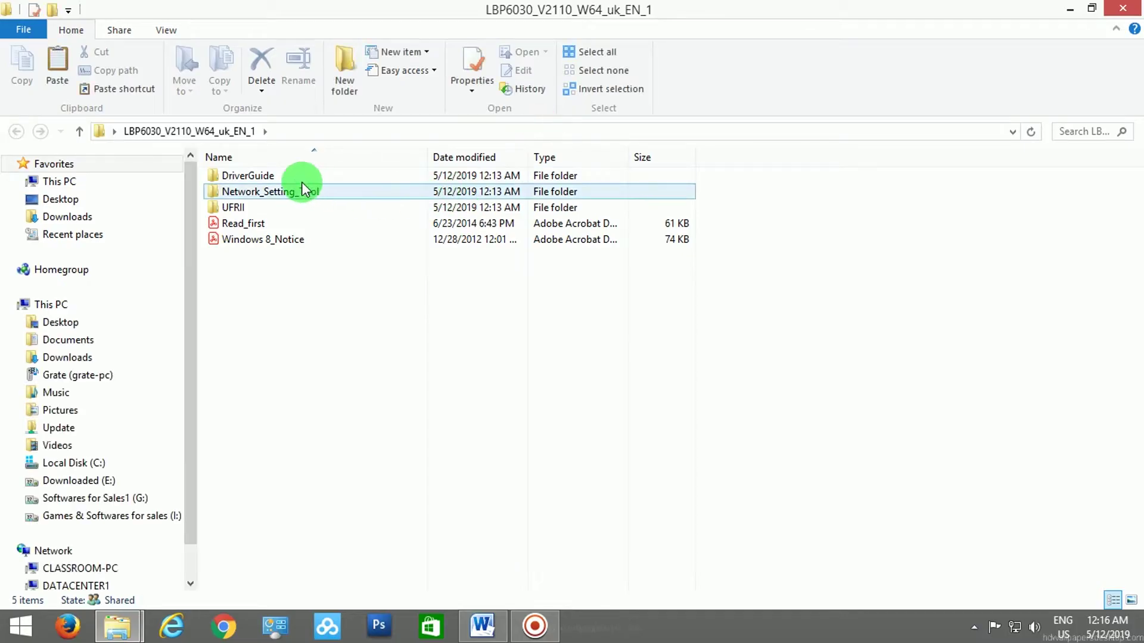
click(280, 194)
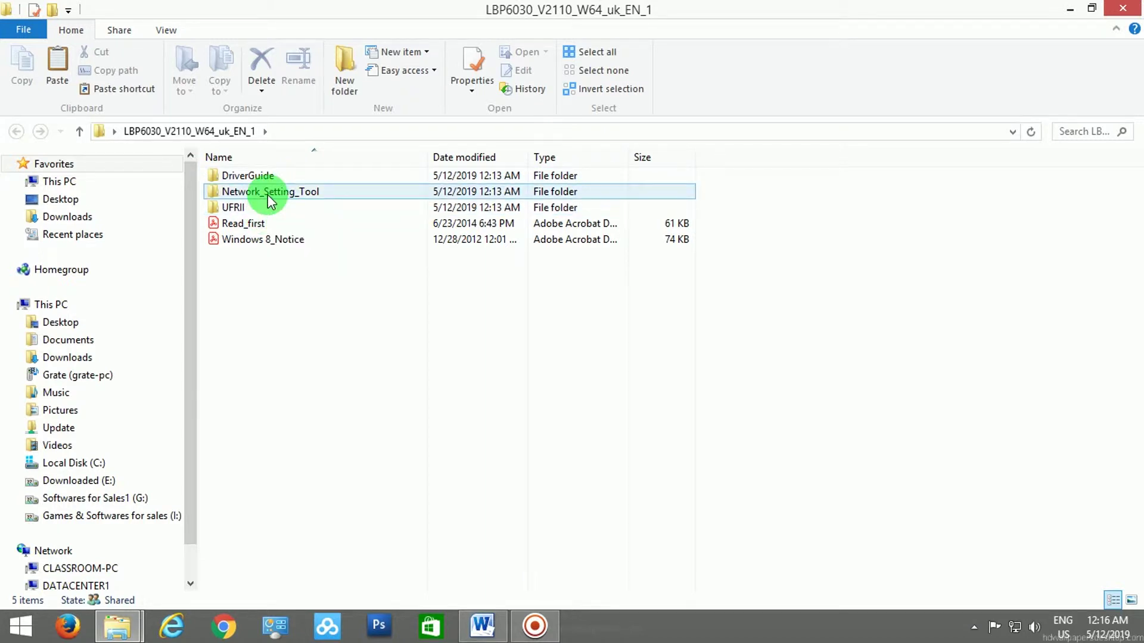
double_click(262, 209)
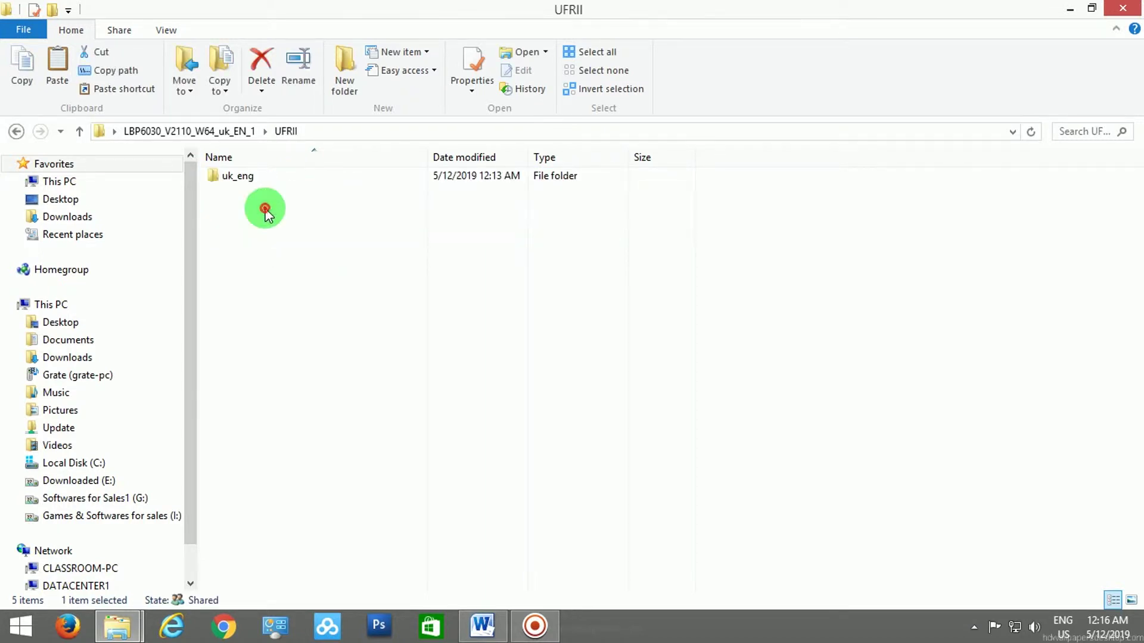
click(251, 180)
double_click(252, 179)
double_click(251, 179)
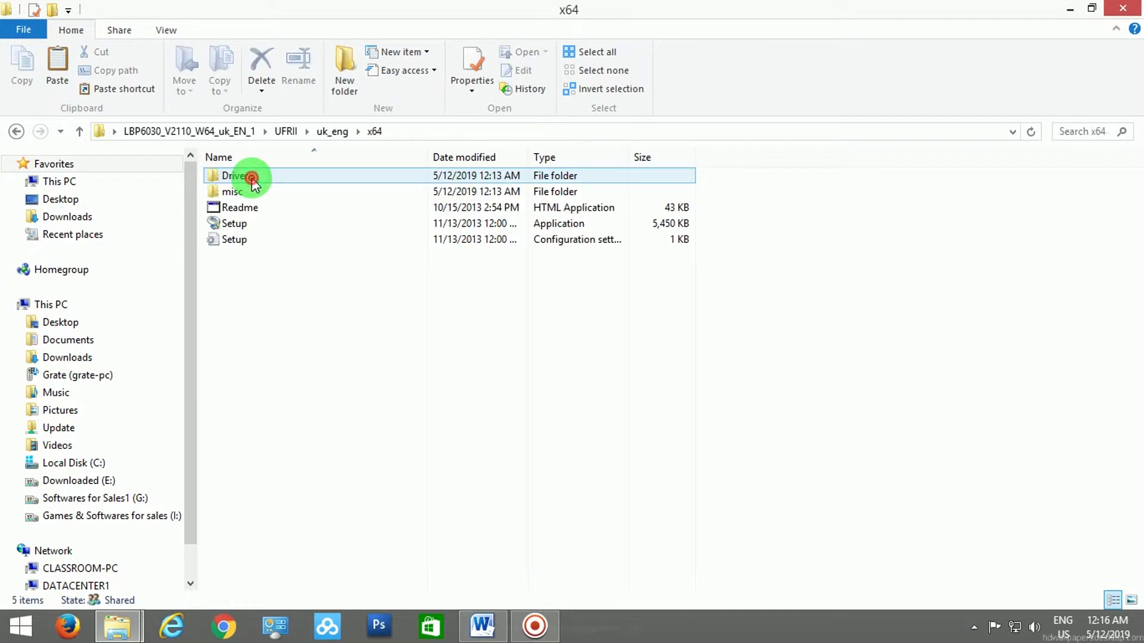
click(249, 208)
click(245, 224)
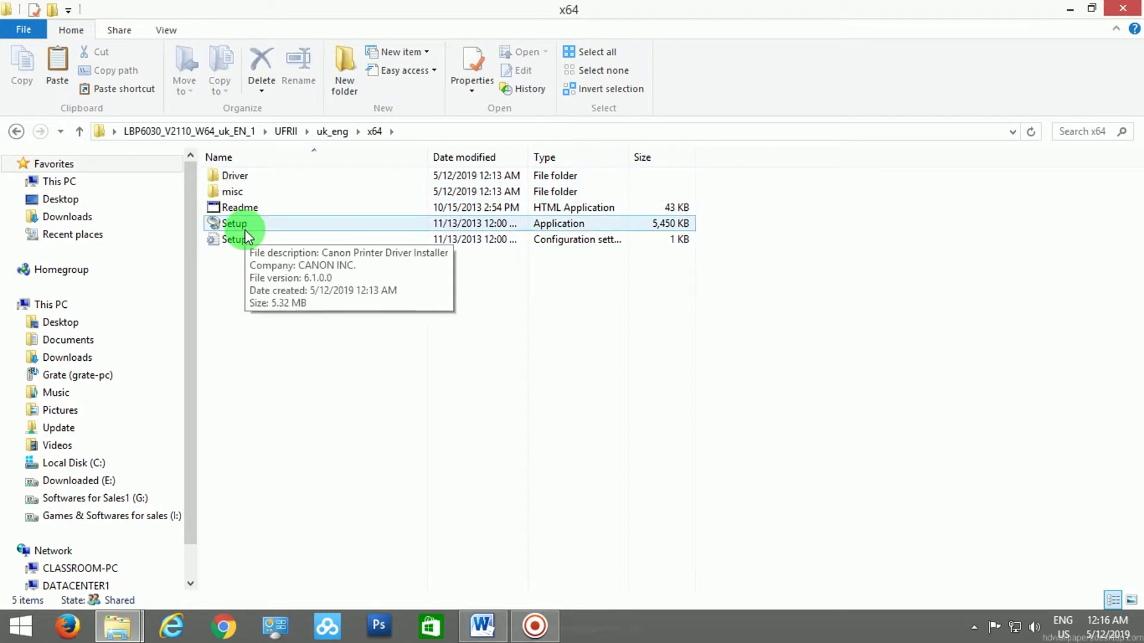
click(1070, 11)
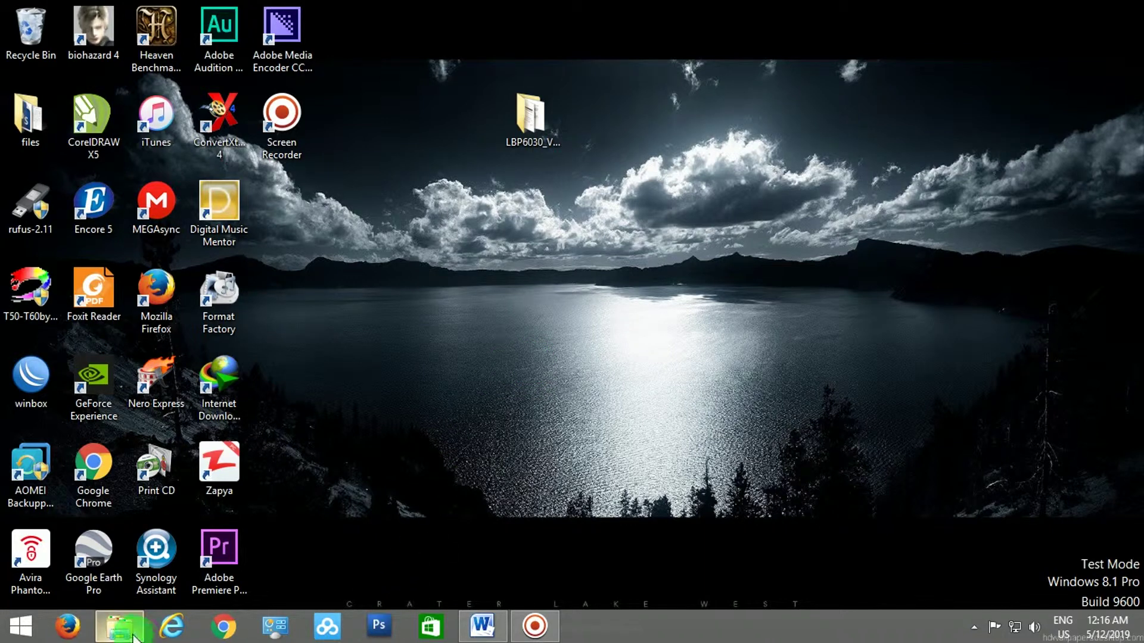
- Open Computer Management from This PC and maximize it
click(123, 628)
mouse_move(51, 305)
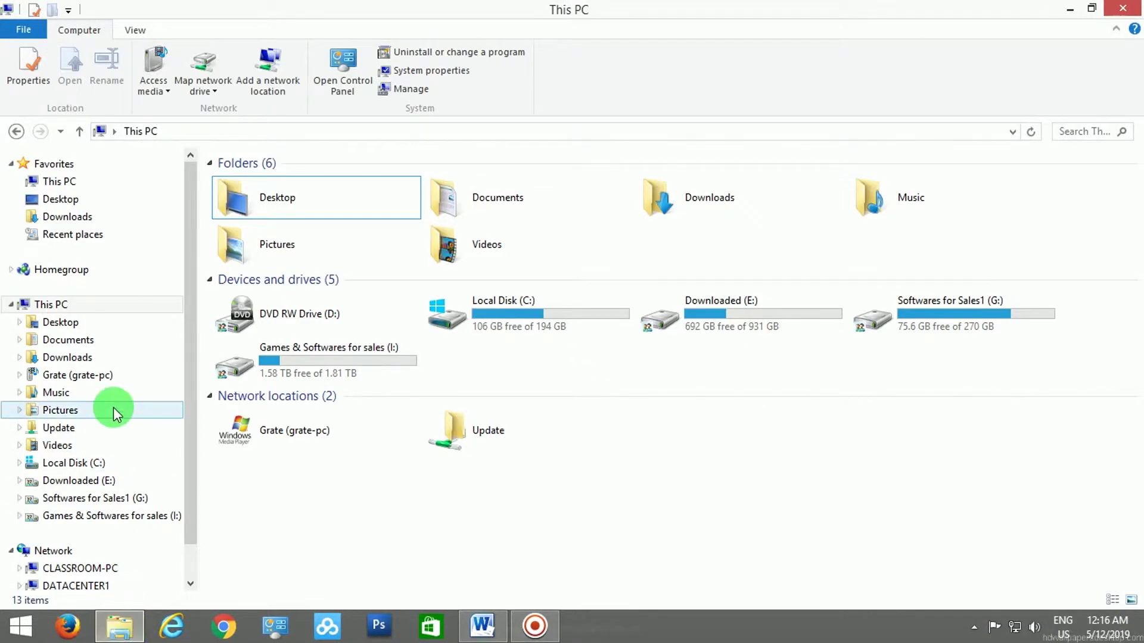
right_click(105, 305)
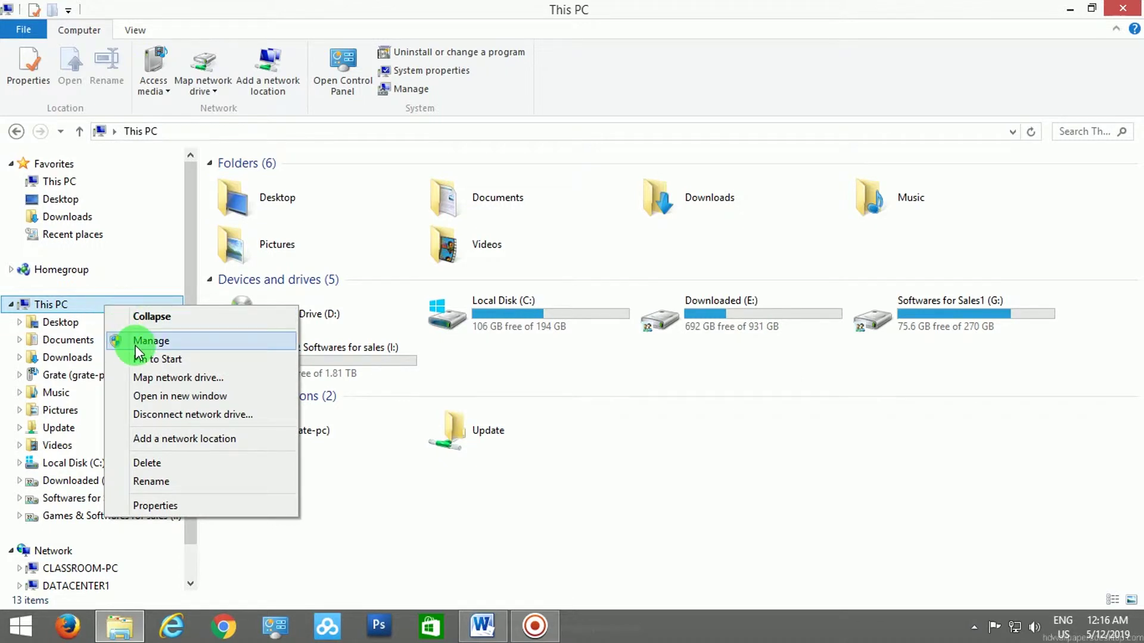
click(138, 344)
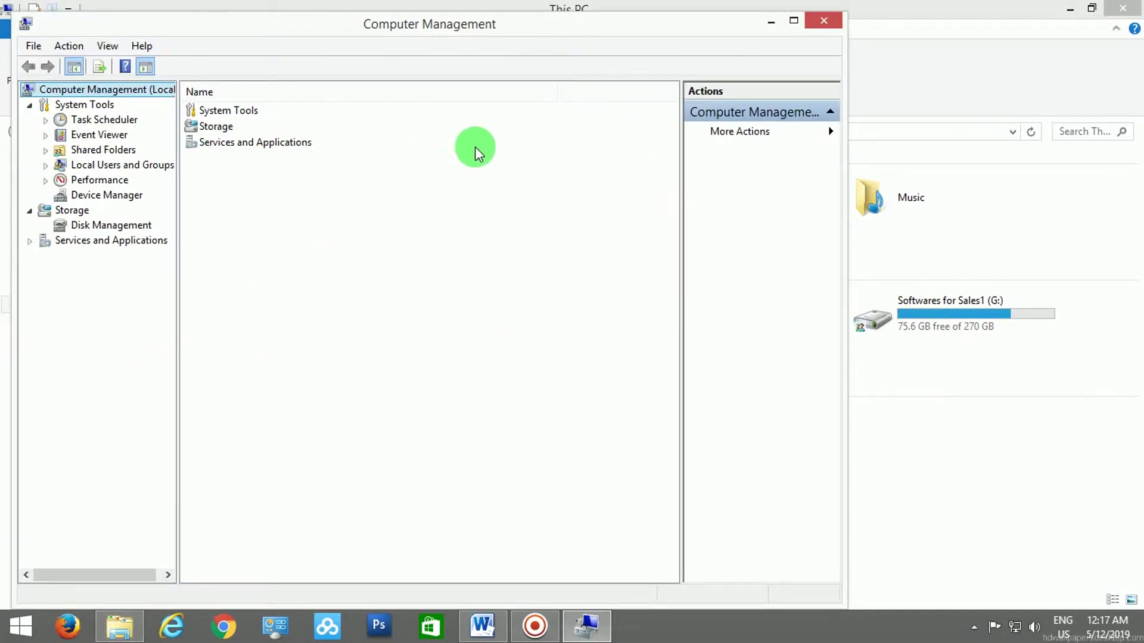
click(794, 25)
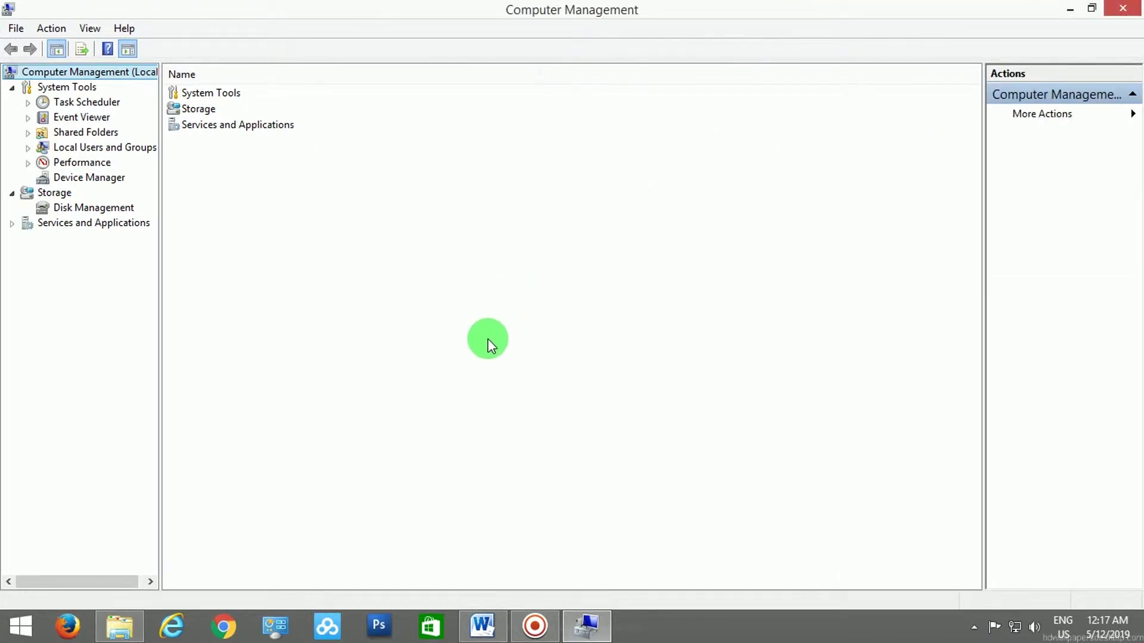
- In Device Manager, select the Canon LBP6030/6040/6018L under Other devices and expand Software devices
click(95, 180)
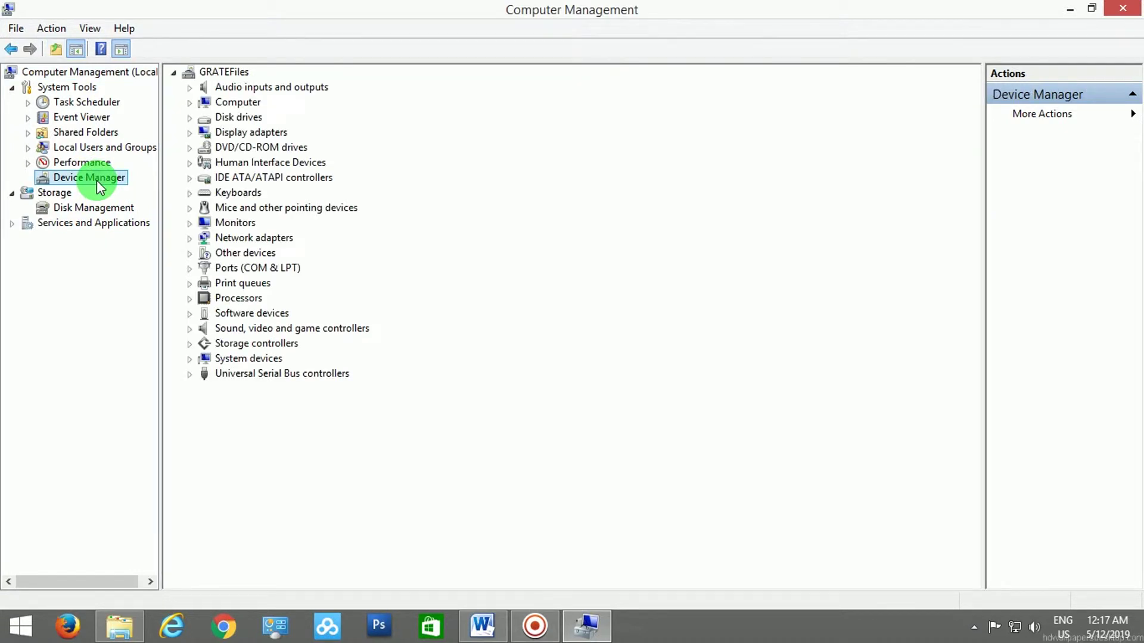
click(189, 254)
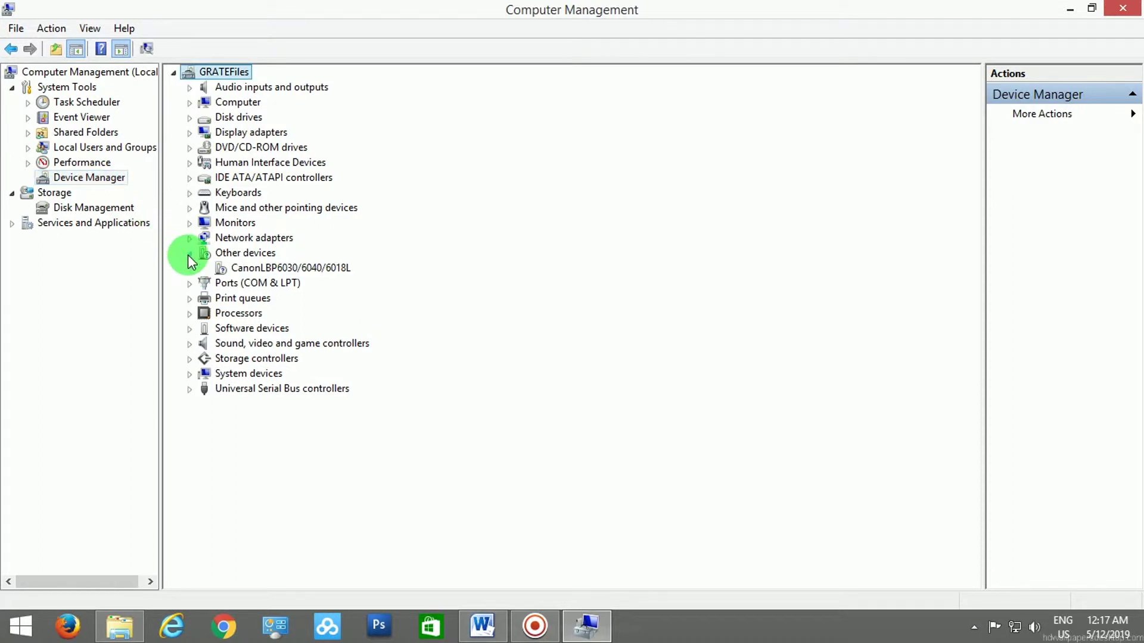
click(250, 270)
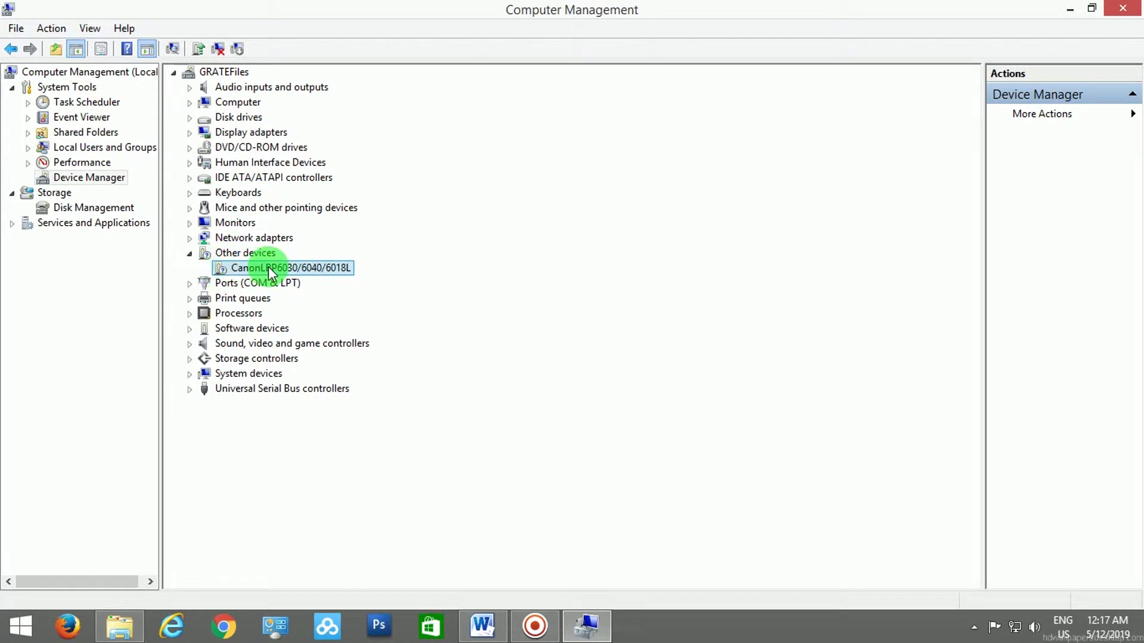
click(187, 330)
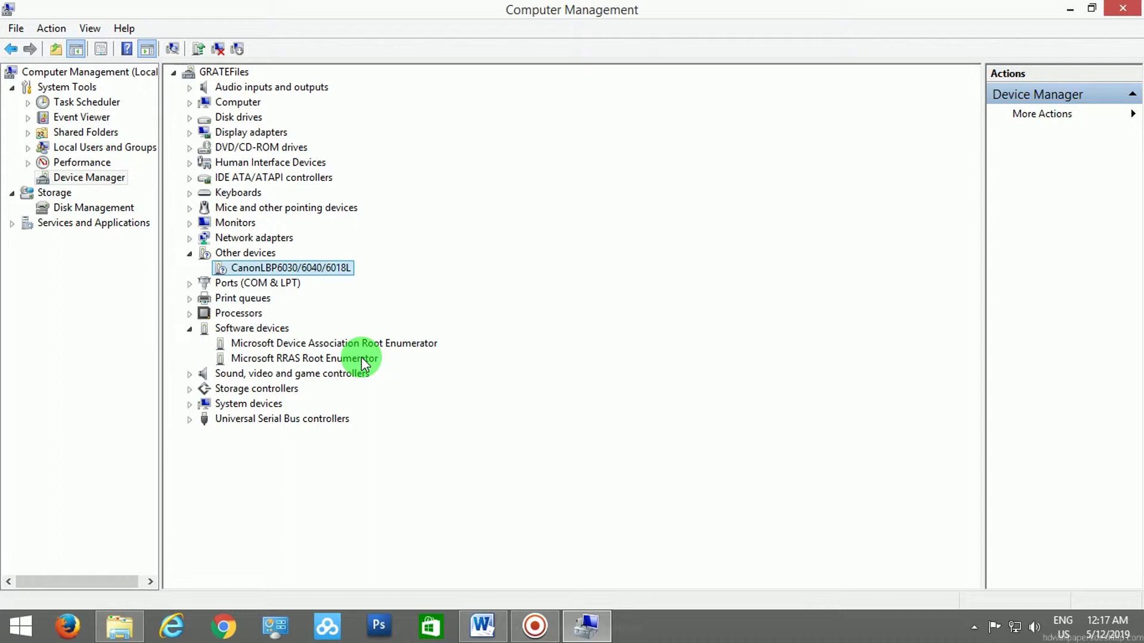
- Start updating the Canon LBP6030 driver by browsing this computer for driver software
right_click(293, 268)
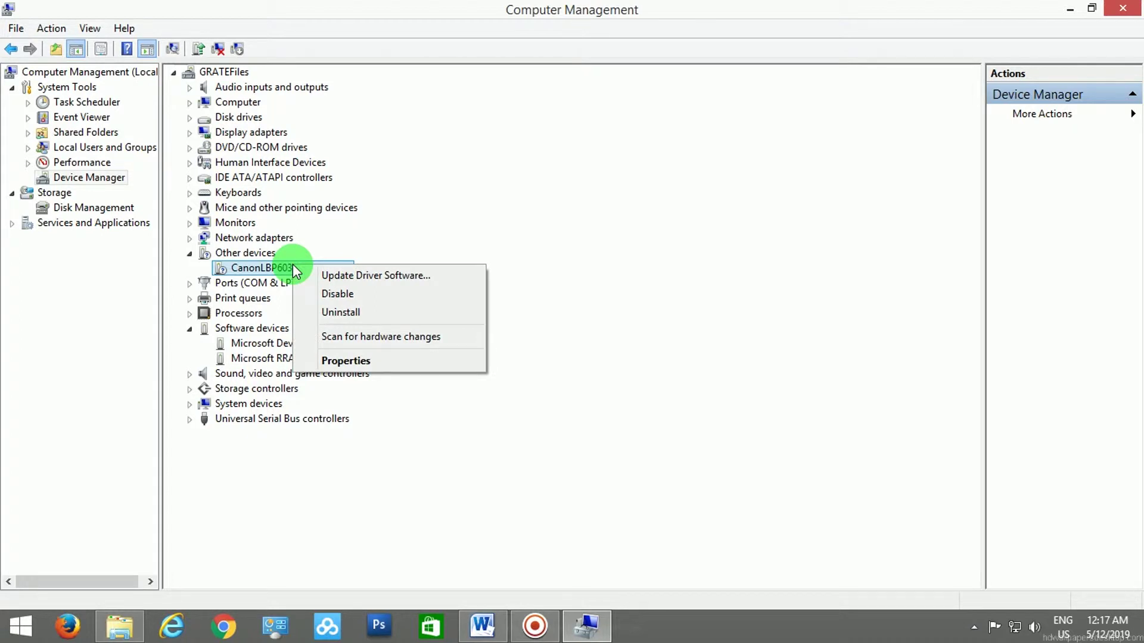
click(436, 275)
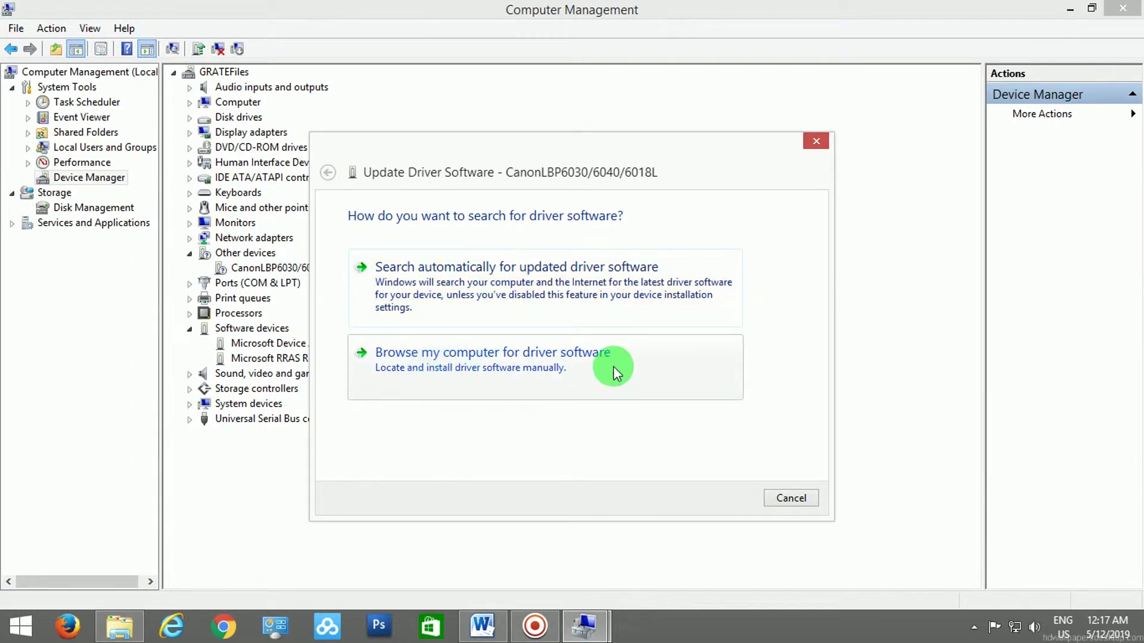
click(546, 363)
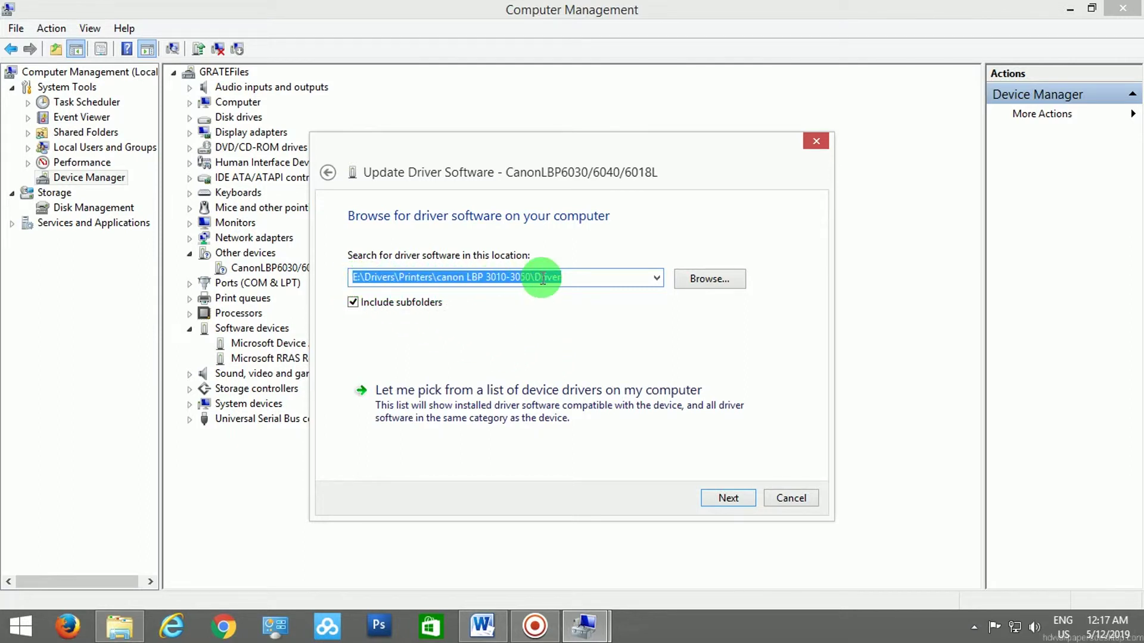
- Search the LBP6030_V2110_W64_uk_EN_1 folder, listing two matching Canon drivers
click(707, 280)
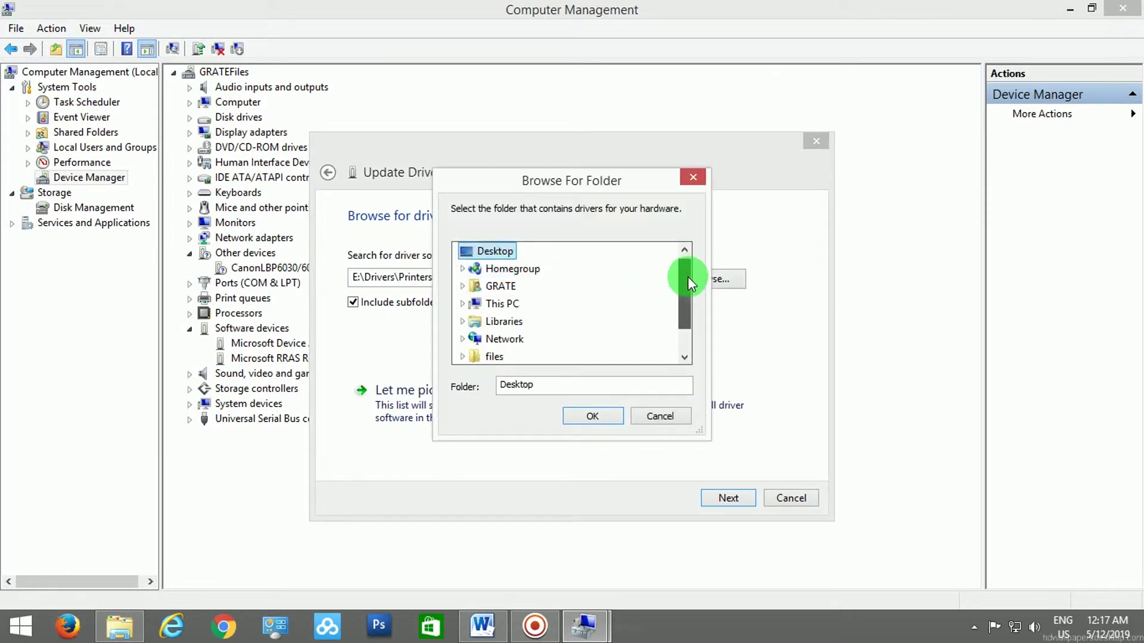
drag(687, 276, 678, 311)
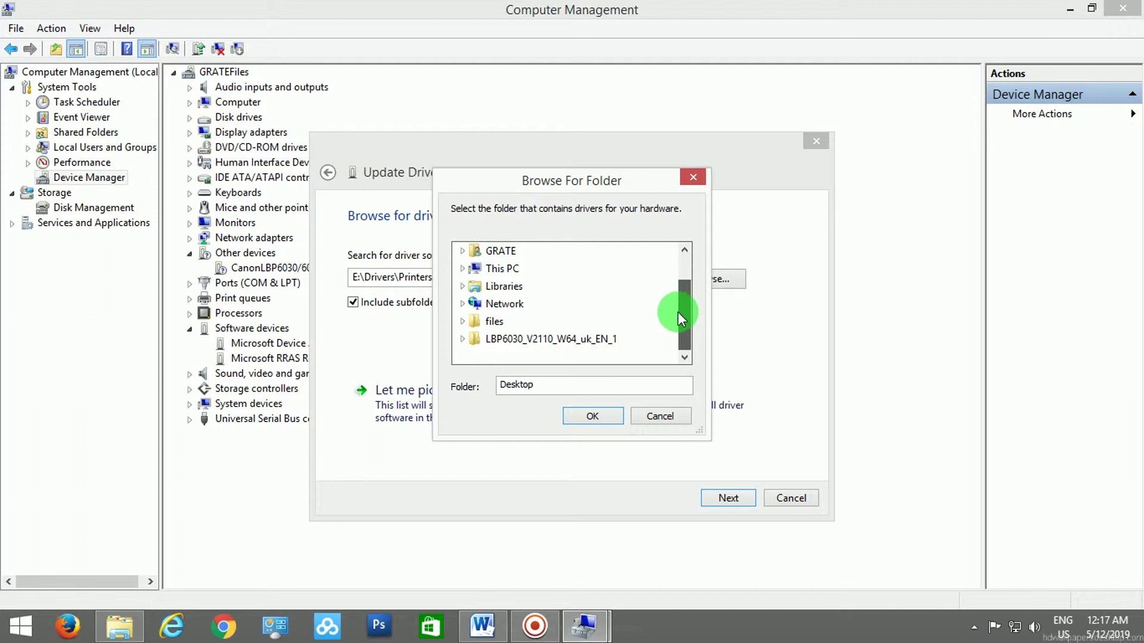
double_click(552, 332)
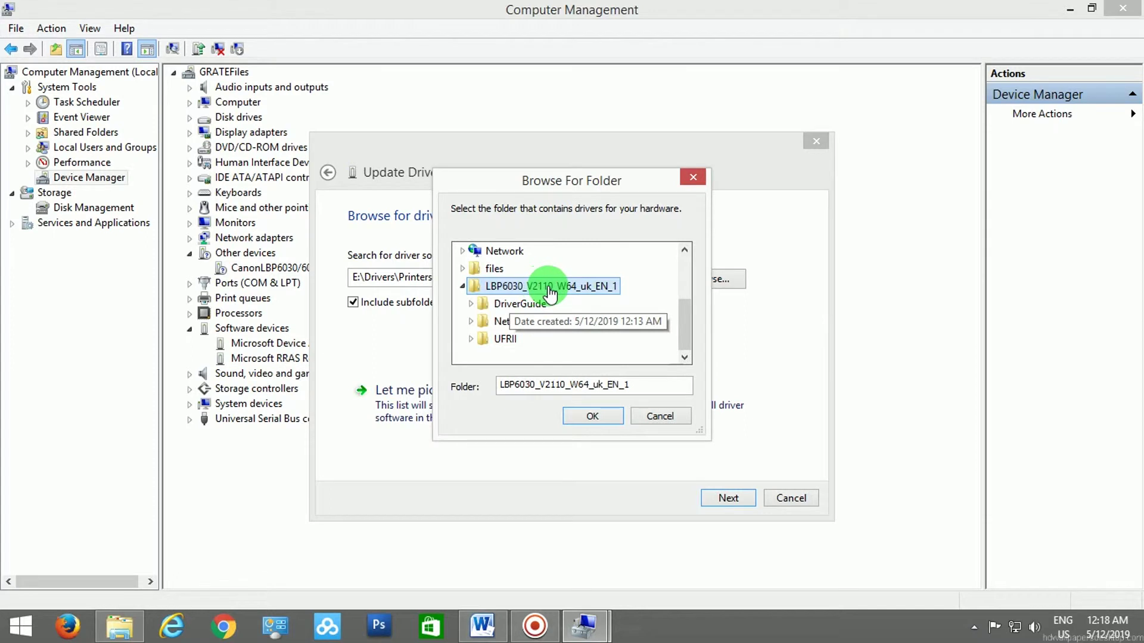
click(570, 416)
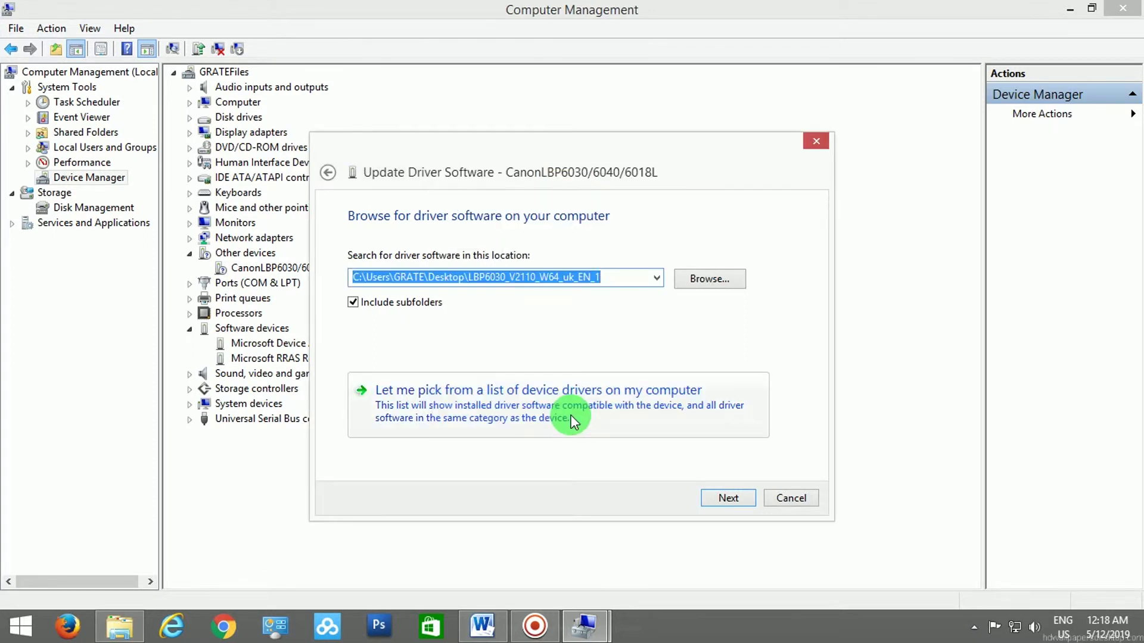
click(716, 494)
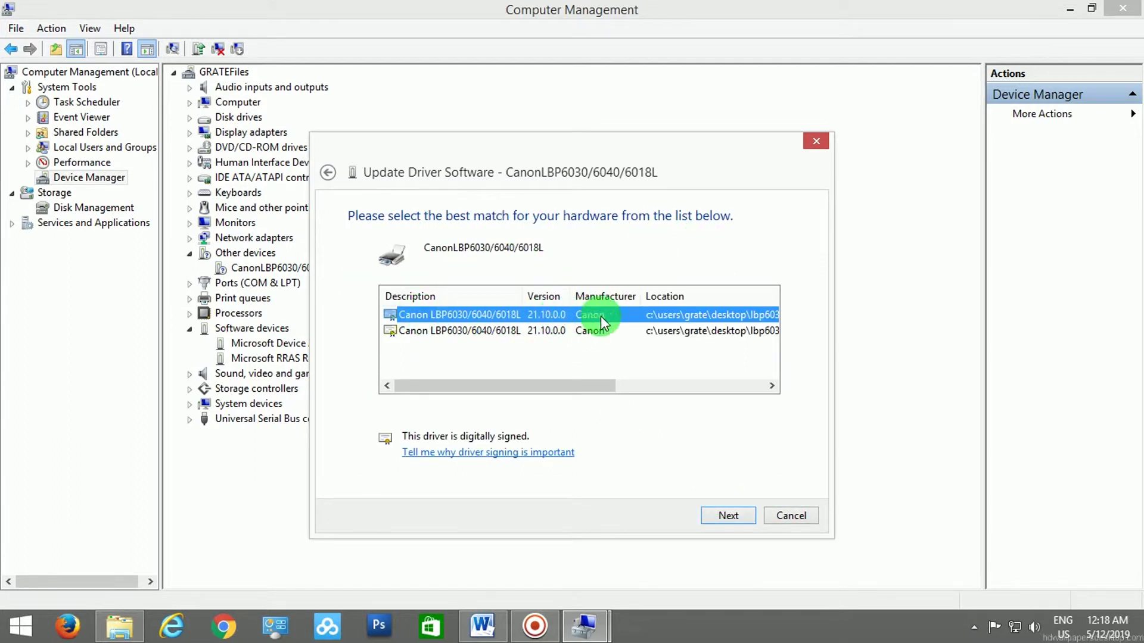
mouse_move(572, 387)
mouse_down()
mouse_move(670, 394)
mouse_move(736, 378)
mouse_up()
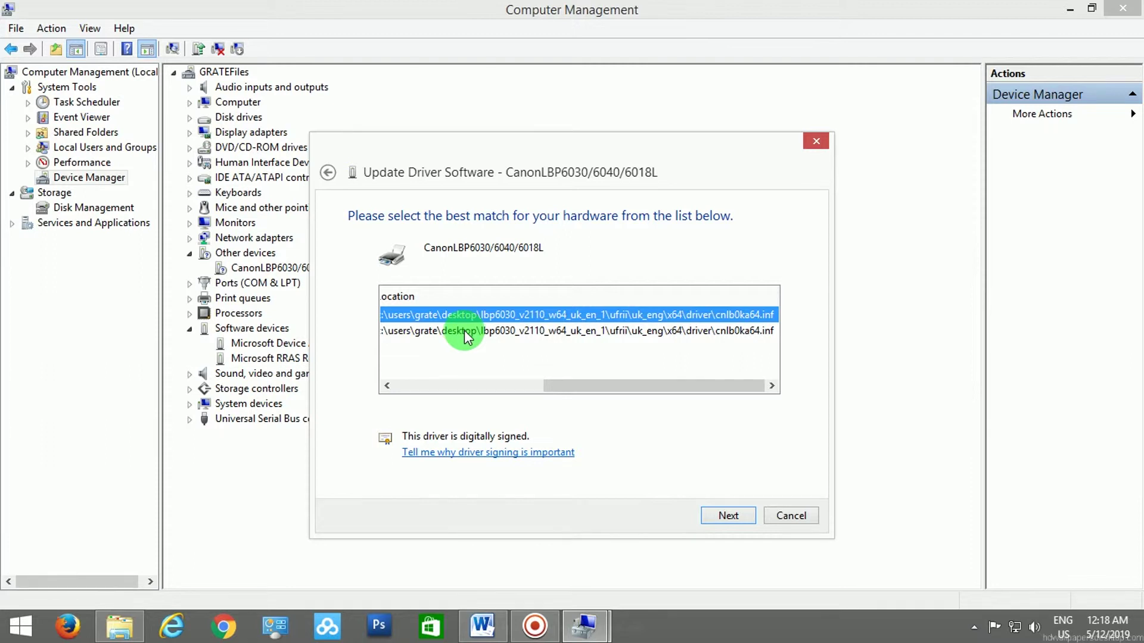
drag(629, 381, 463, 375)
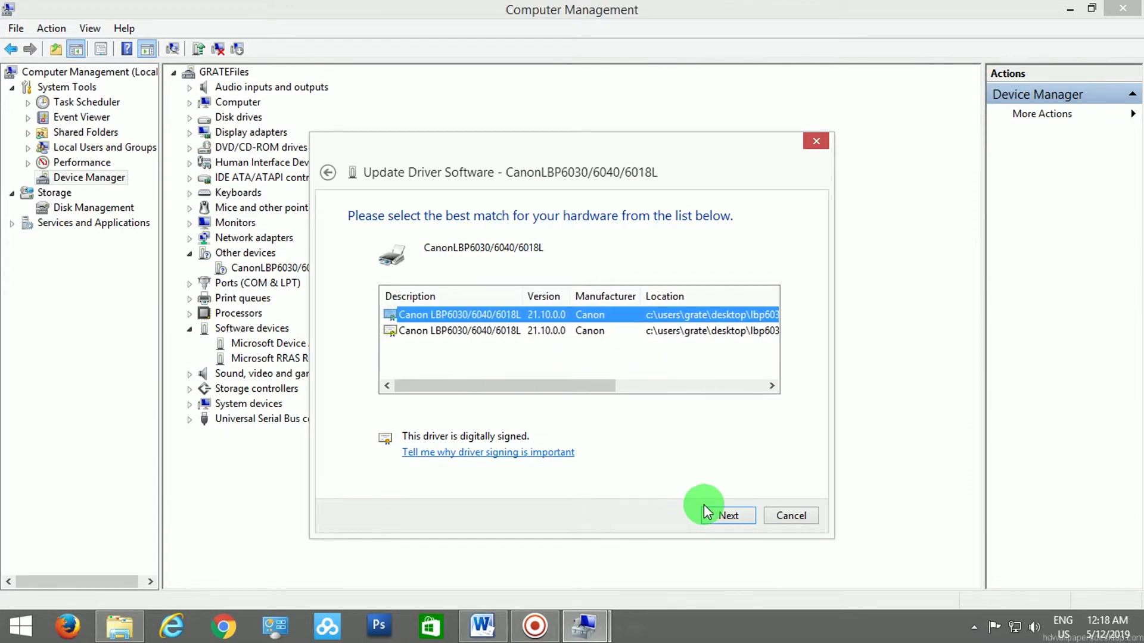
- Install the selected Canon LBP6030/6040/6018L driver, then close Computer Management and This PC
click(730, 516)
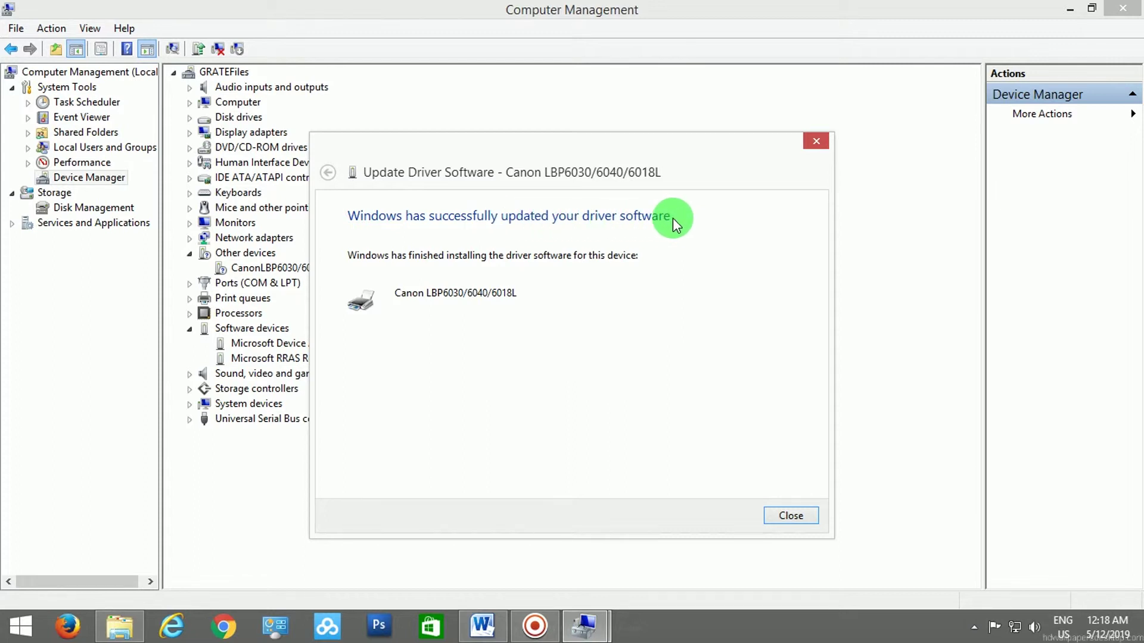
click(790, 514)
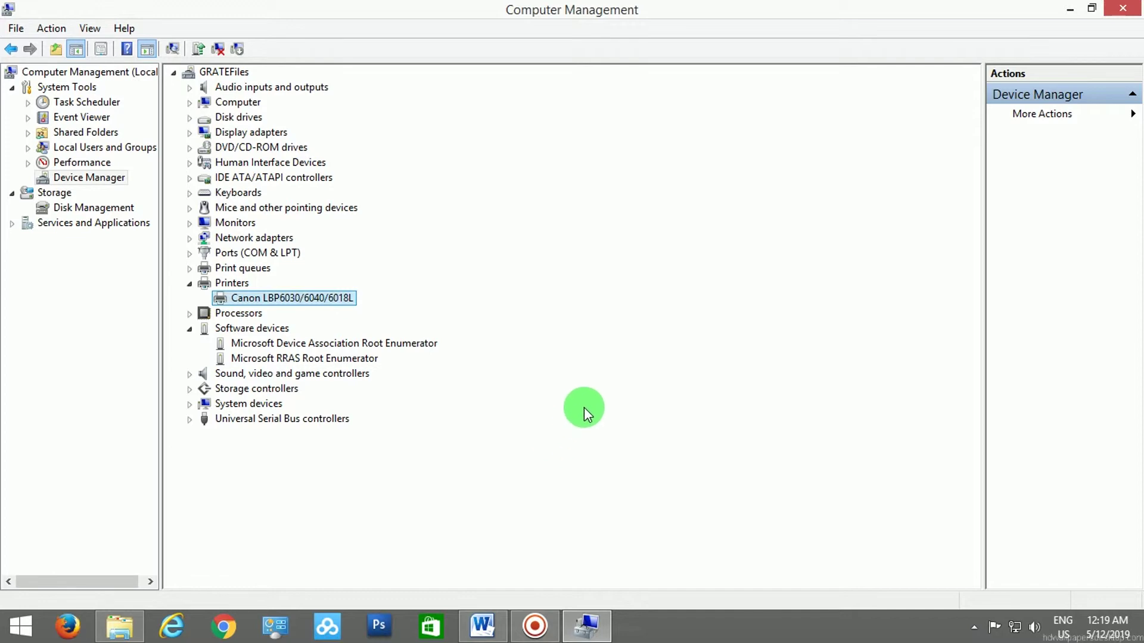
click(1123, 12)
click(1121, 11)
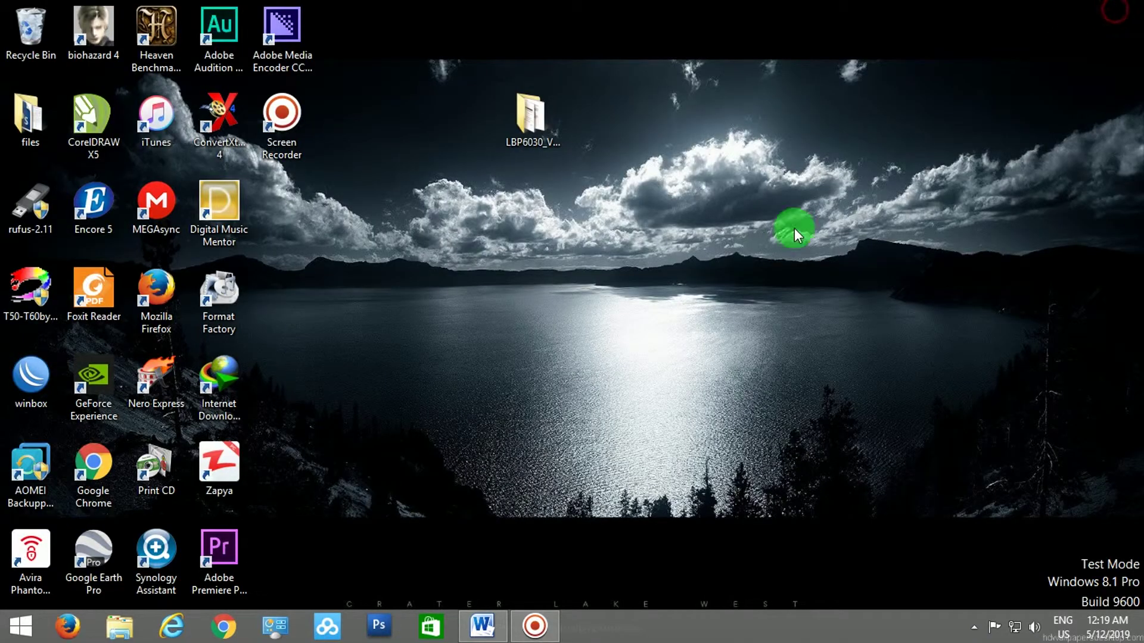
- Search the Start screen for 'device' and launch Devices and Printers
click(20, 626)
text(d)
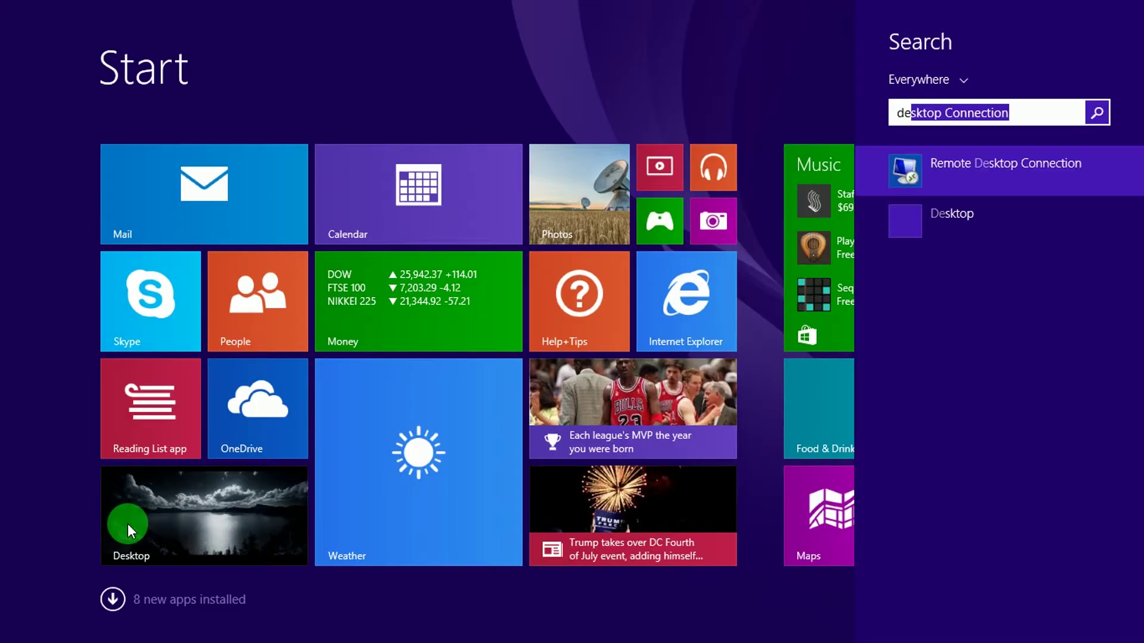
text(evice)
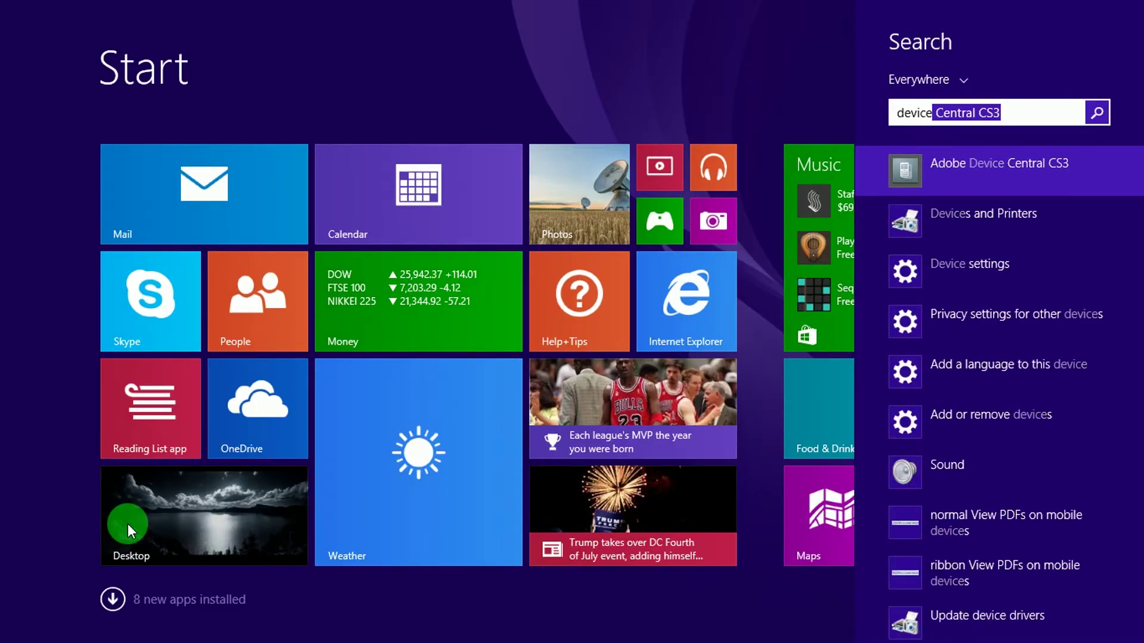
click(947, 228)
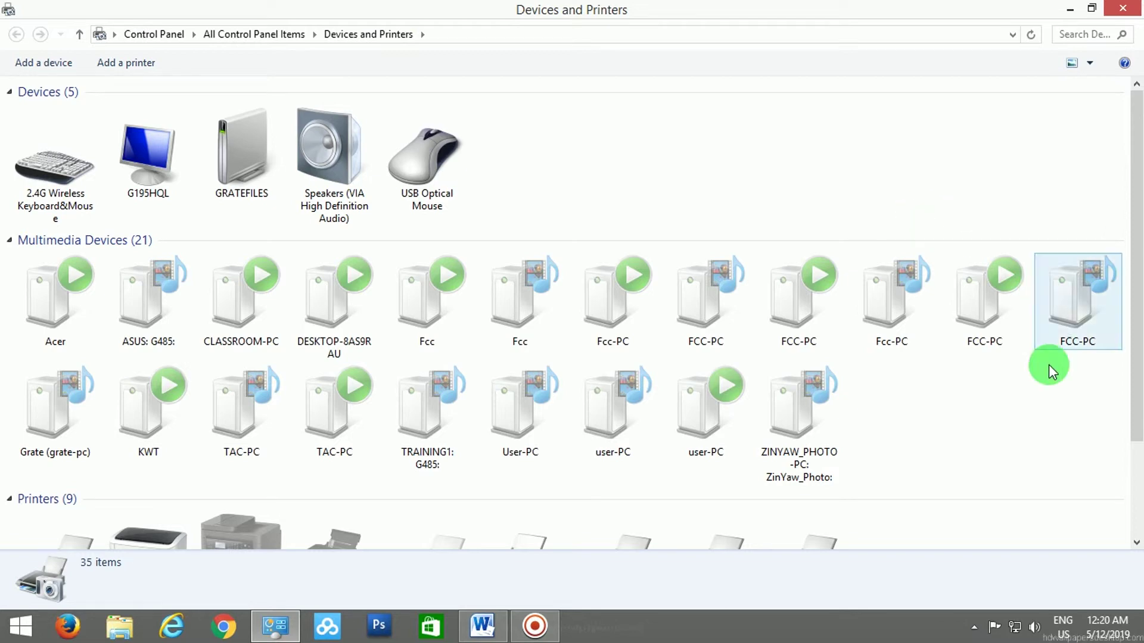
scroll(1037, 380, down, 2)
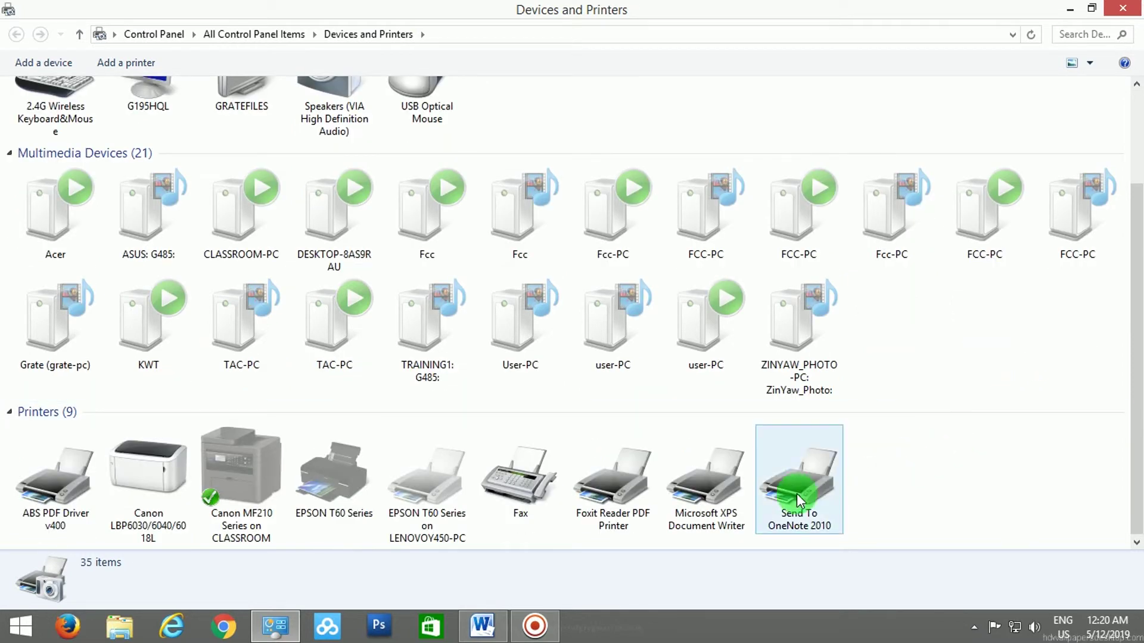
- Print a test page from the Canon LBP6030/6040/6018L printer properties
click(148, 485)
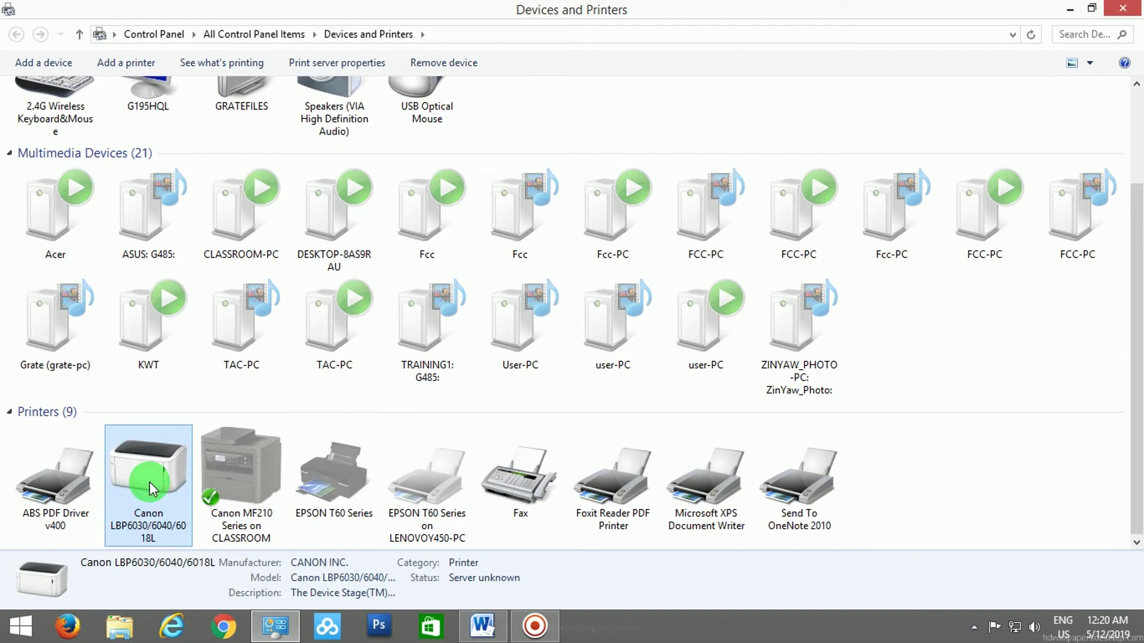
right_click(150, 482)
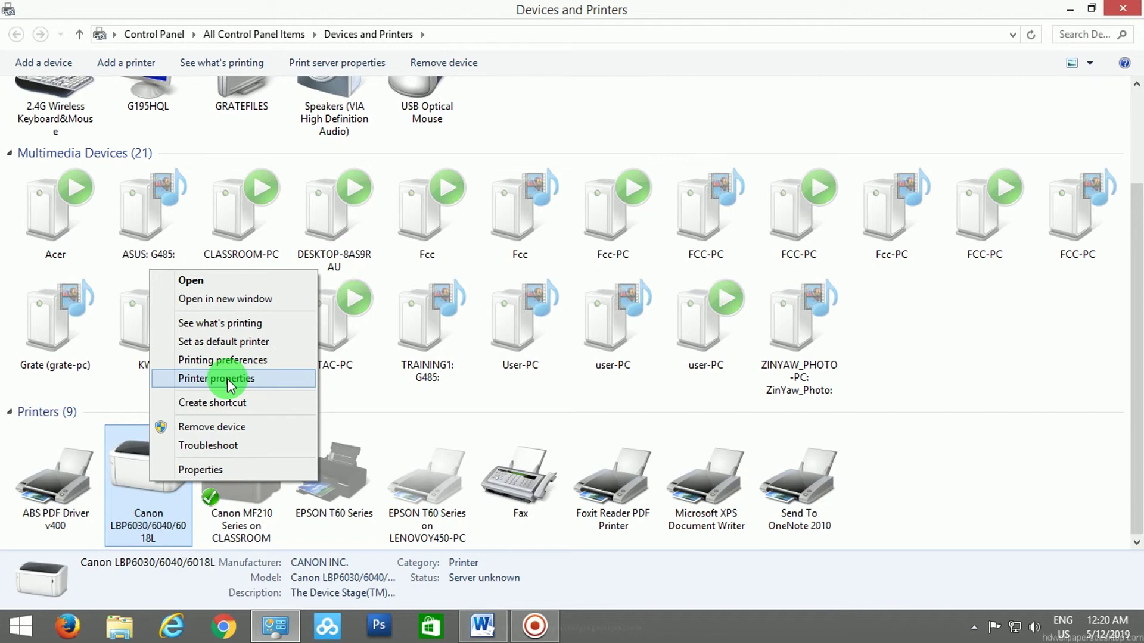
click(227, 378)
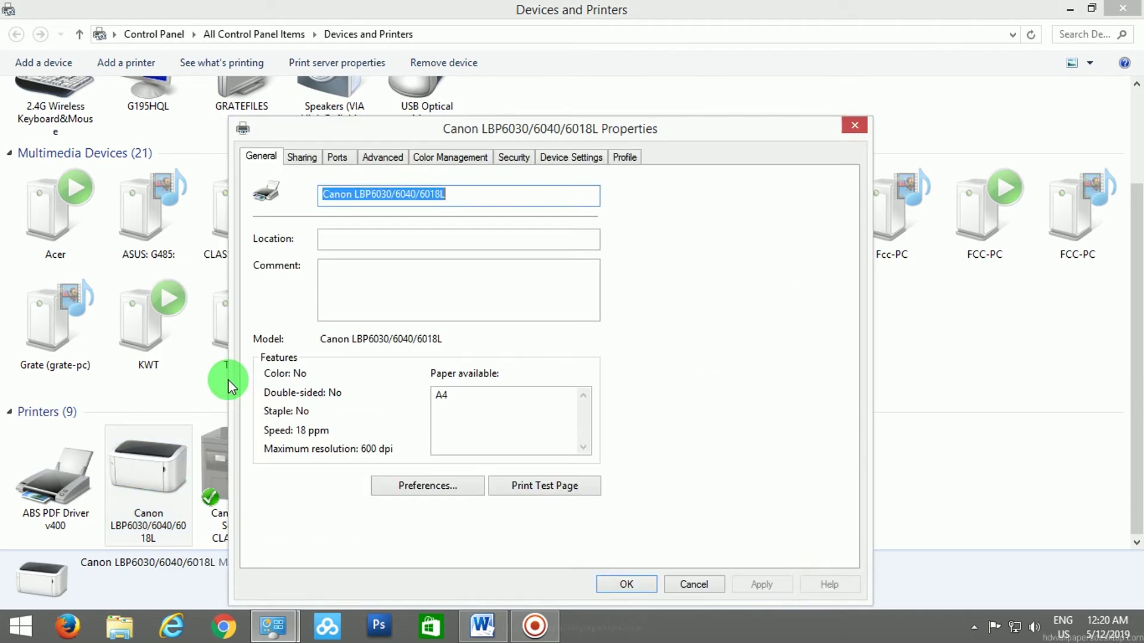
click(524, 490)
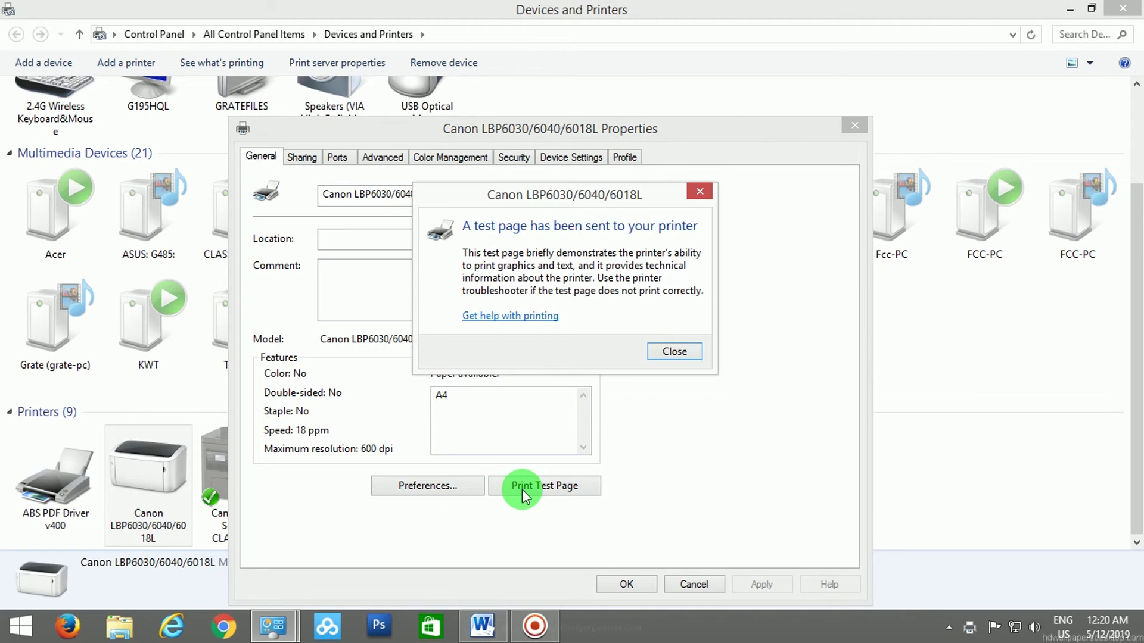